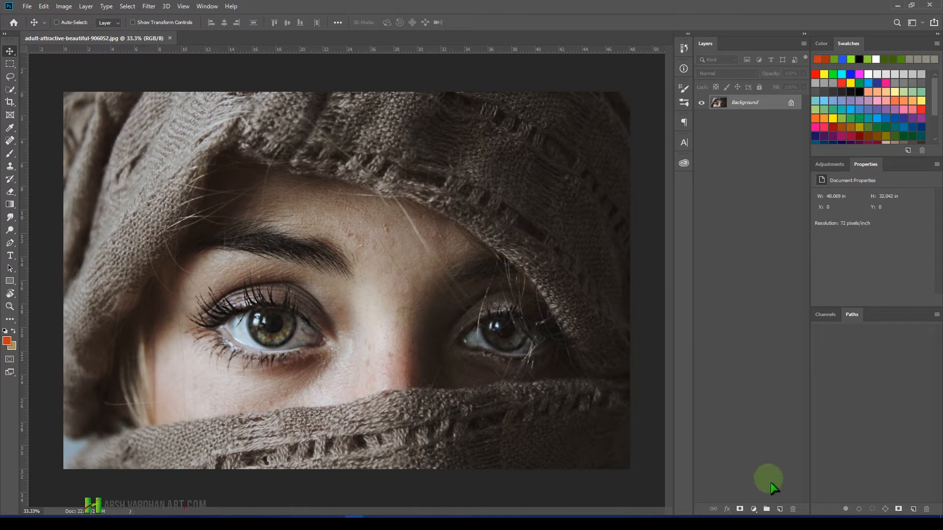
Step: Add a new empty layer above the Background layer
left_click(778, 511)
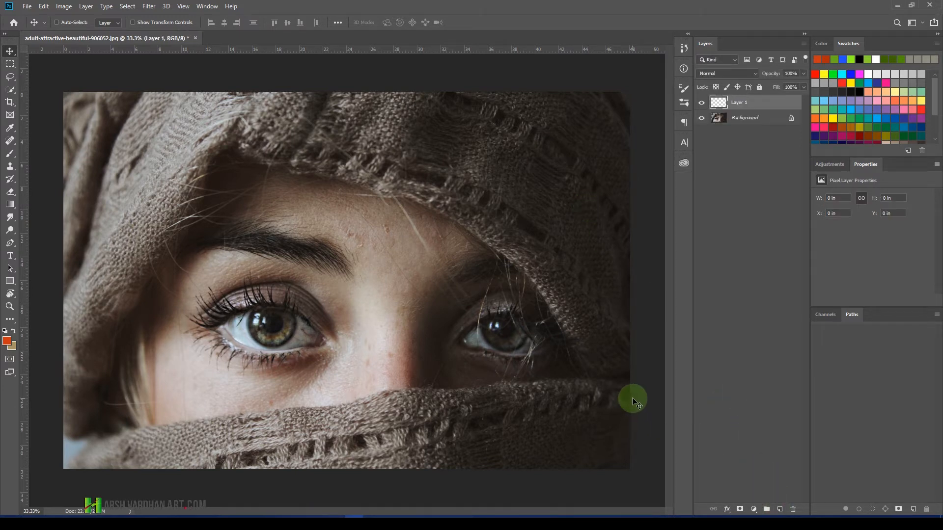
mouse_move(383, 242)
left_mouse_down()
mouse_move(397, 227)
mouse_move(384, 221)
mouse_move(349, 237)
mouse_move(381, 250)
left_mouse_up()
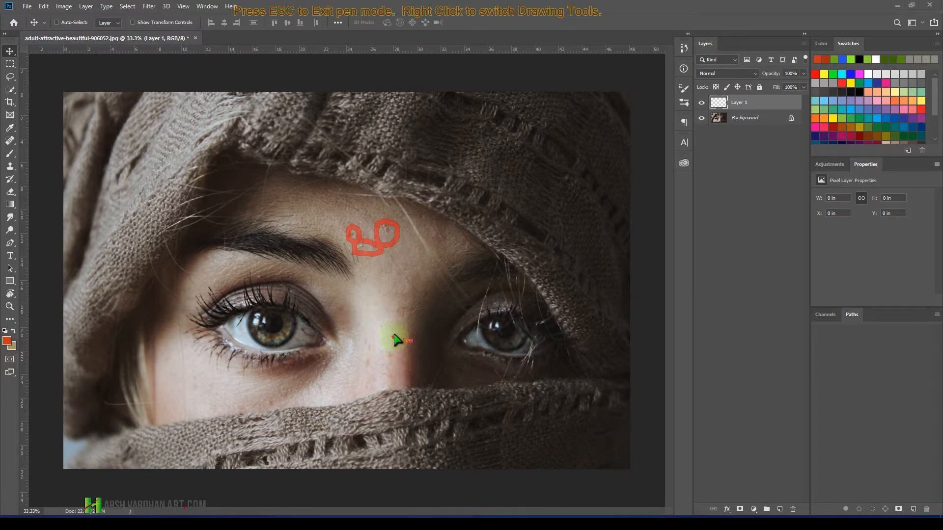
left_click_drag(388, 260, 393, 268)
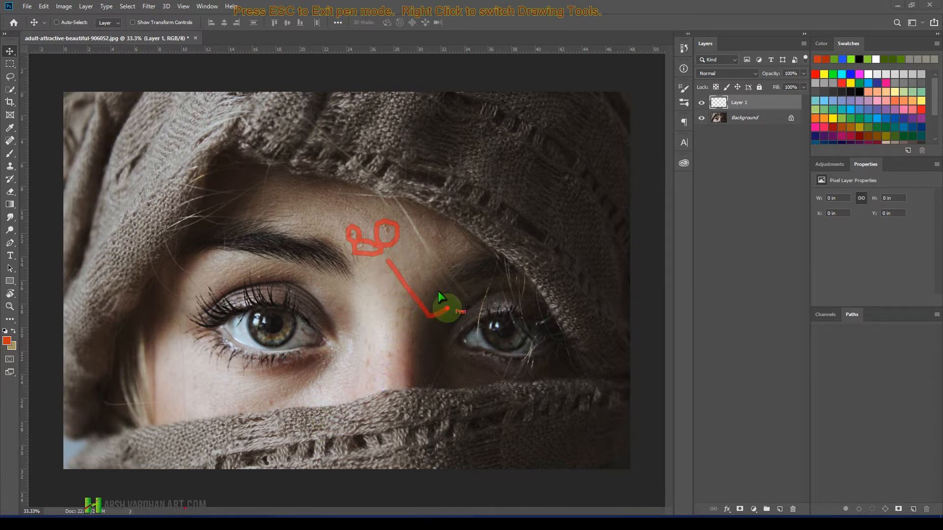
mouse_move(447, 308)
left_mouse_down()
mouse_move(343, 192)
mouse_move(251, 213)
left_mouse_up()
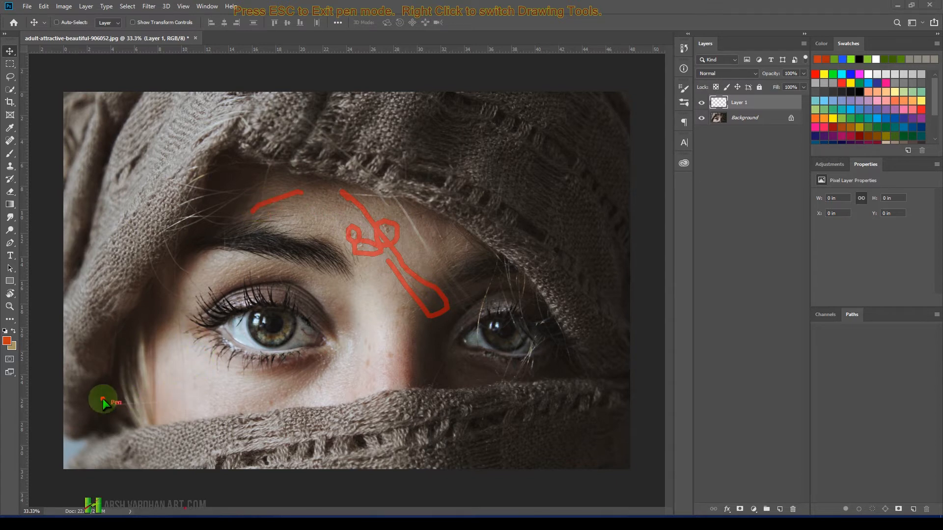
mouse_move(102, 400)
left_mouse_down()
mouse_move(171, 411)
mouse_move(152, 394)
mouse_move(105, 388)
left_mouse_up()
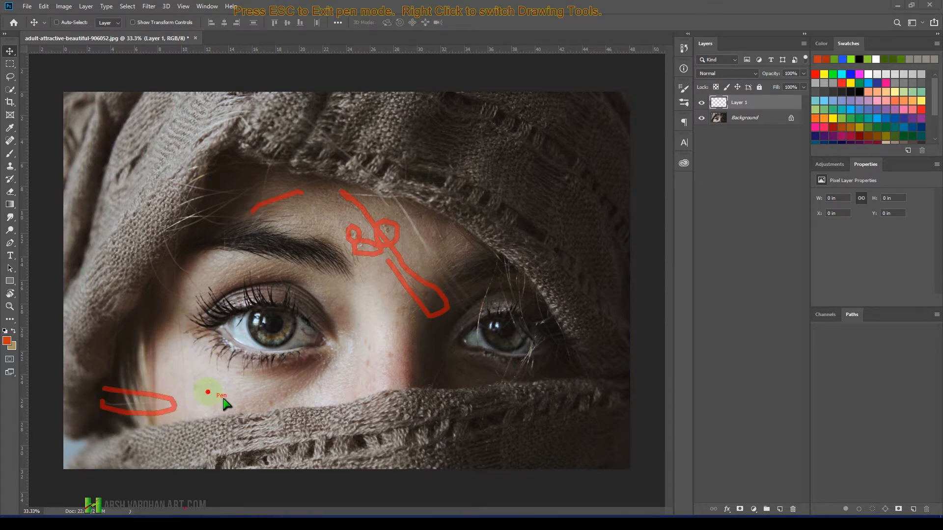
left_click_drag(208, 392, 216, 388)
mouse_move(385, 358)
left_mouse_down()
mouse_move(386, 349)
mouse_move(392, 362)
left_mouse_up()
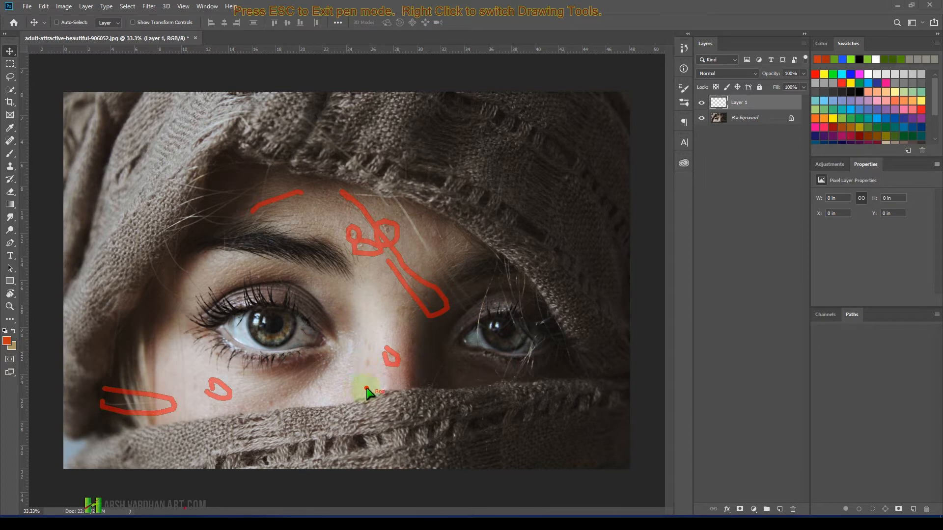
mouse_move(349, 369)
left_mouse_down()
mouse_move(386, 399)
mouse_move(407, 391)
mouse_move(391, 371)
mouse_move(345, 357)
mouse_move(390, 374)
left_mouse_up()
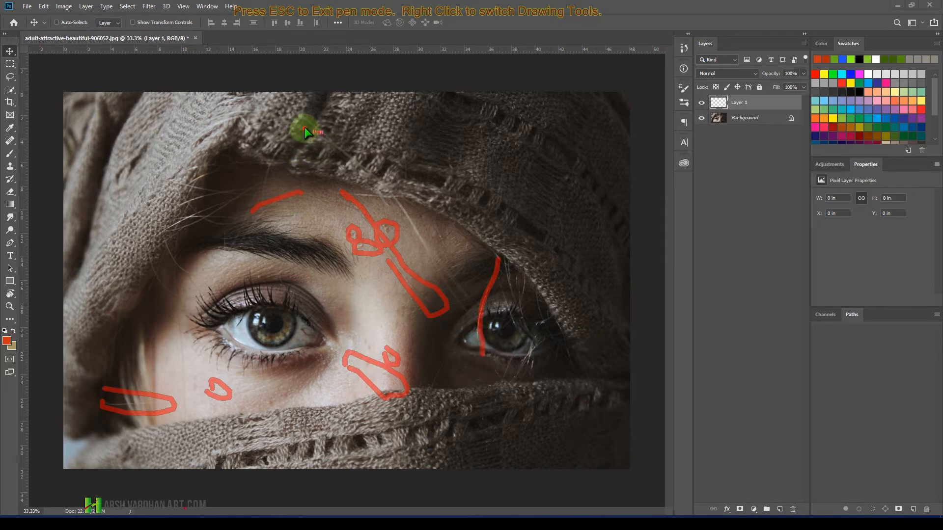
left_click_drag(359, 169, 364, 173)
mouse_move(537, 187)
left_mouse_down()
mouse_move(560, 209)
mouse_move(555, 258)
left_mouse_up()
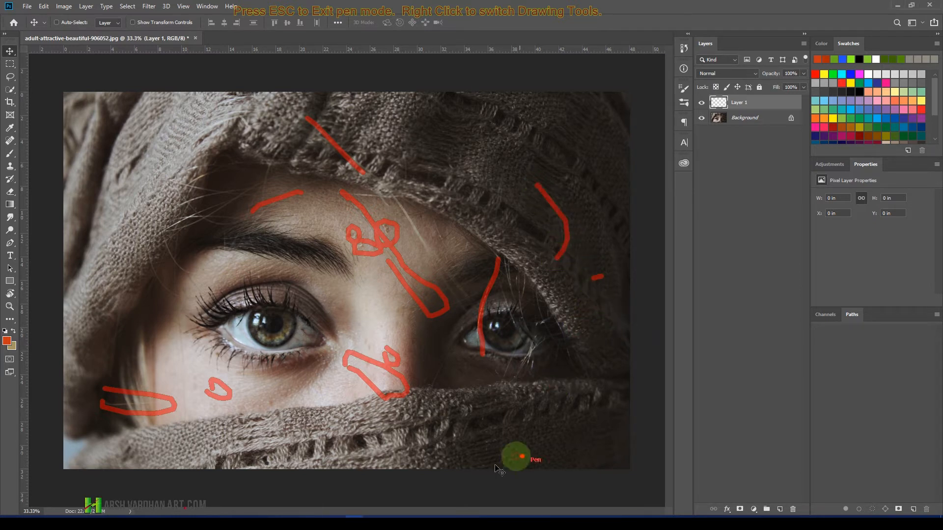
left_click_drag(150, 236, 184, 296)
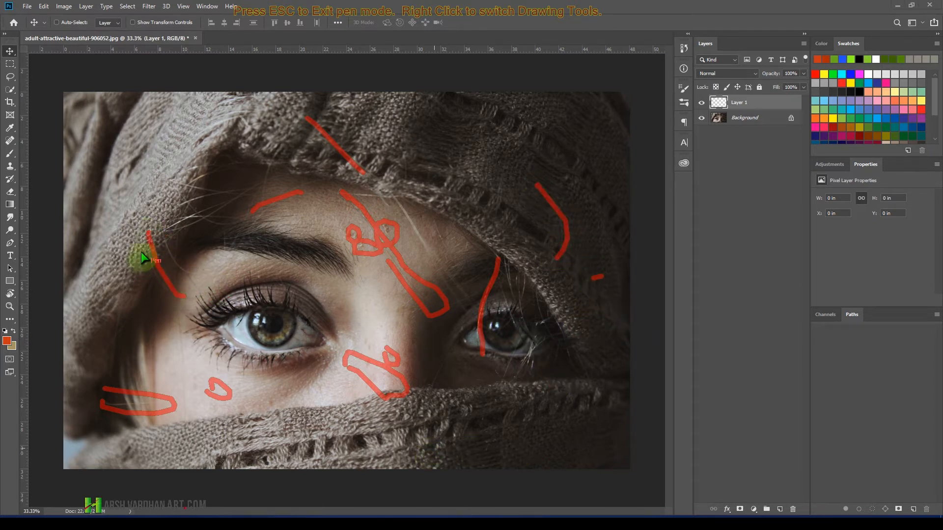
left_click_drag(99, 240, 195, 223)
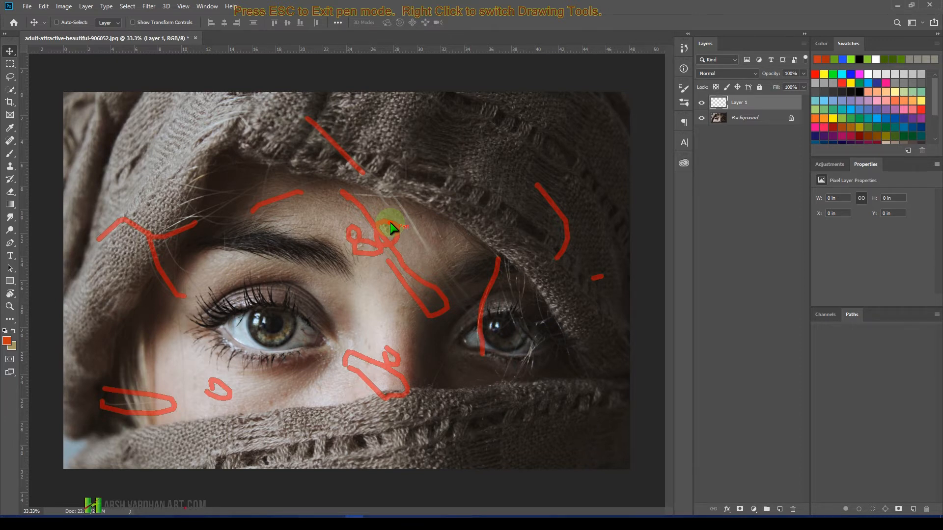
left_click_drag(392, 227, 384, 231)
key("Escape")
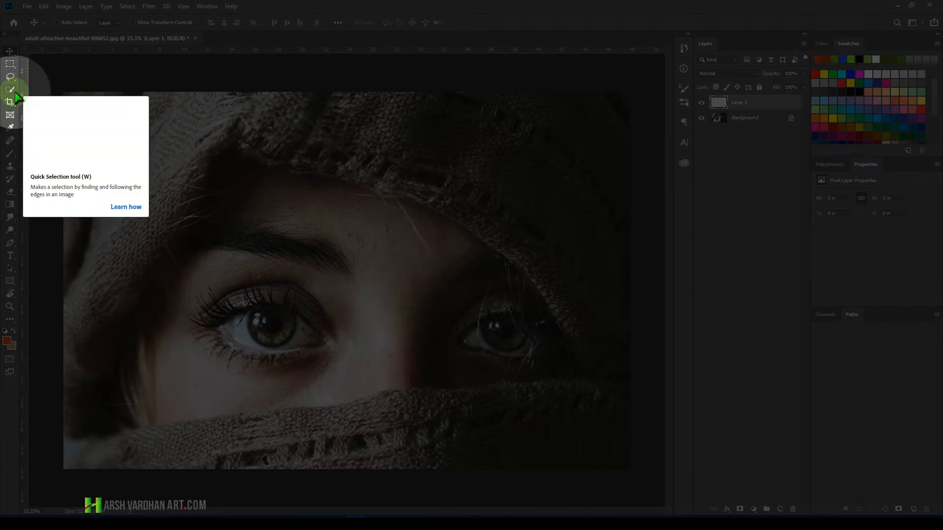
Step: Activate the Spot Healing Brush tool from the group of healing tools
left_click(13, 142)
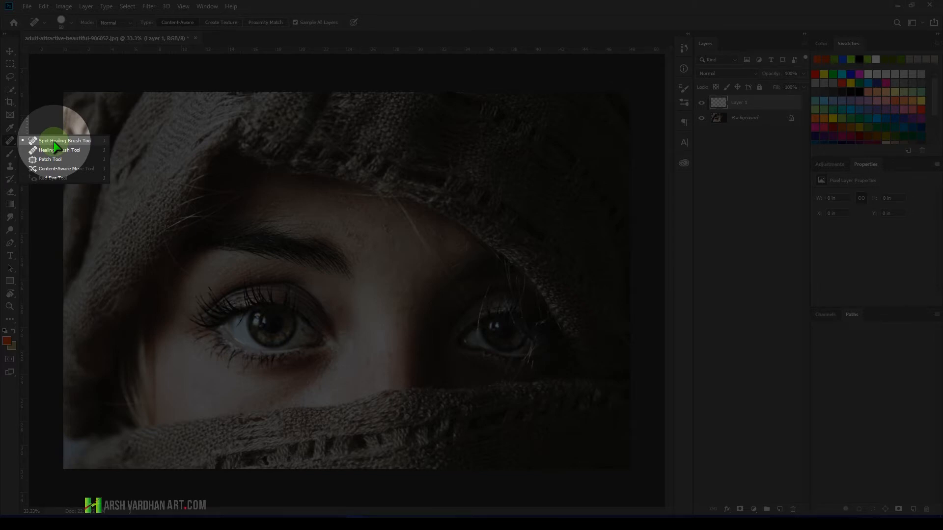
left_click(54, 142)
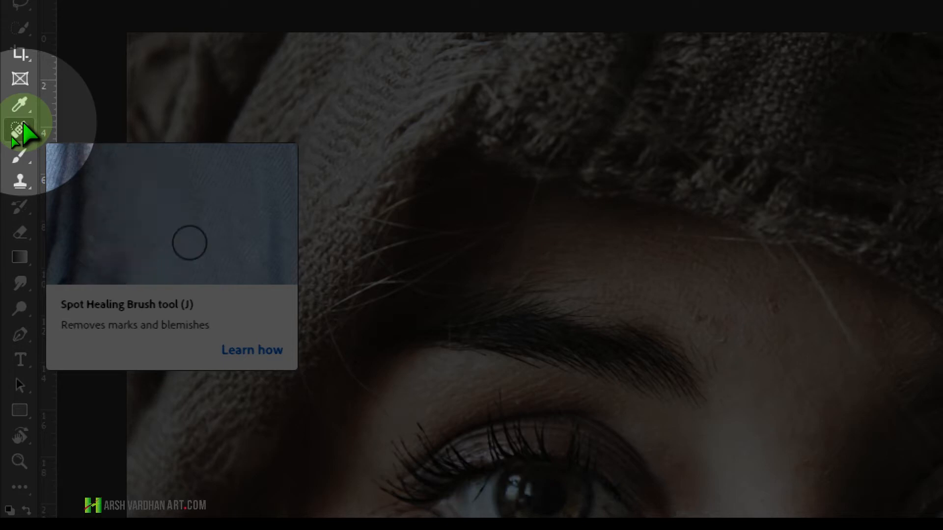
left_click(23, 132)
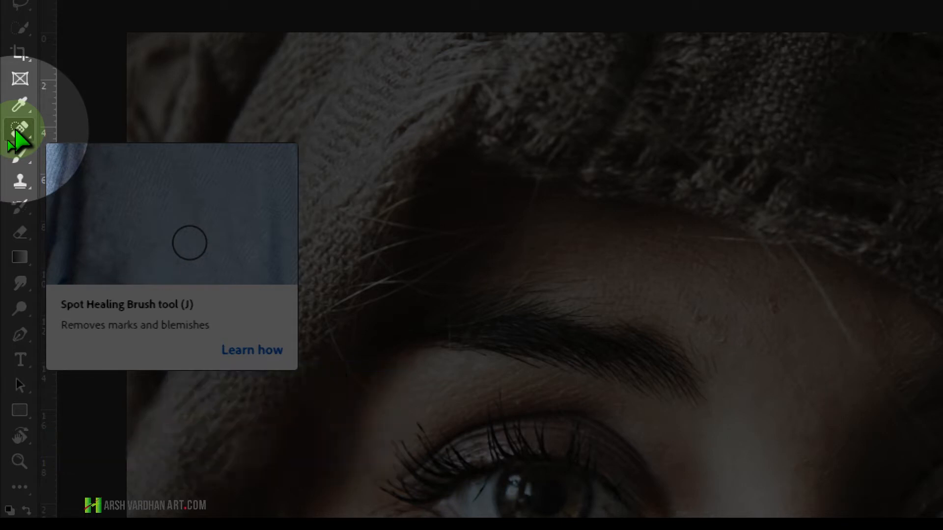
left_click(11, 138)
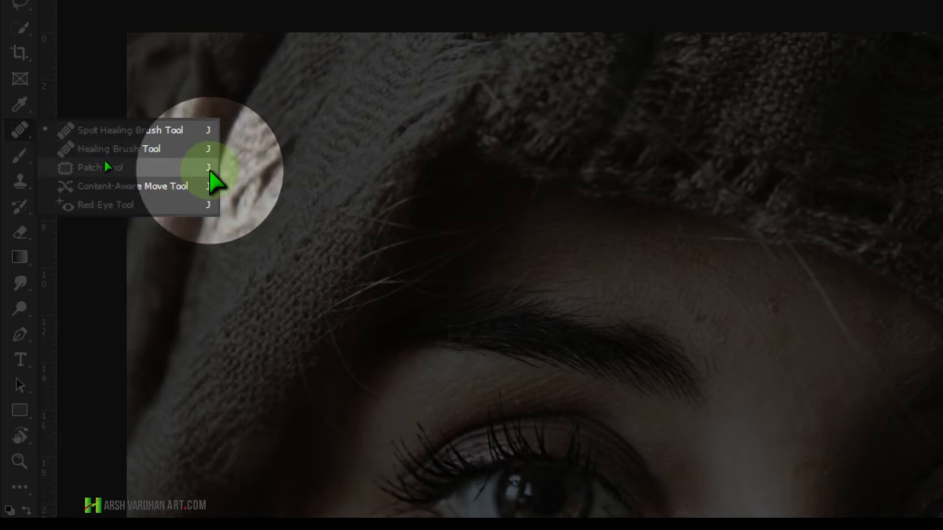
key("super+minus")
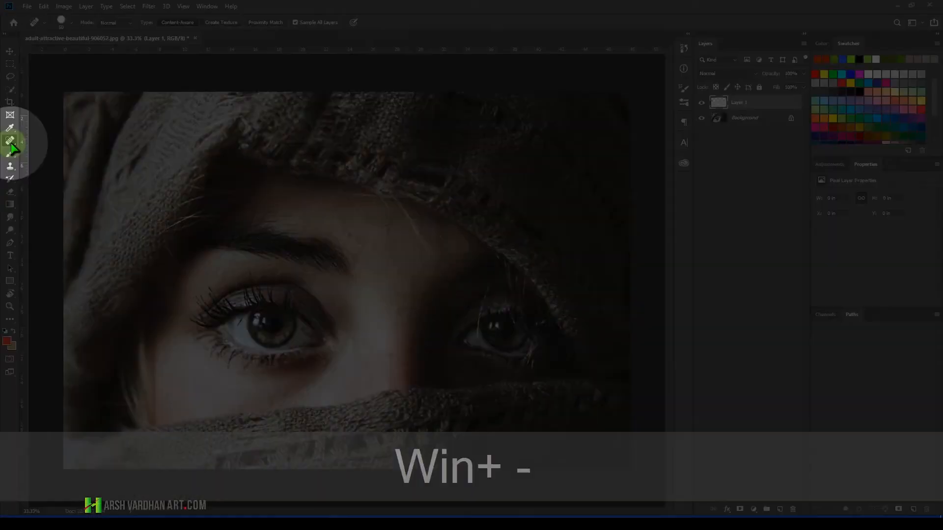
key("super+equal")
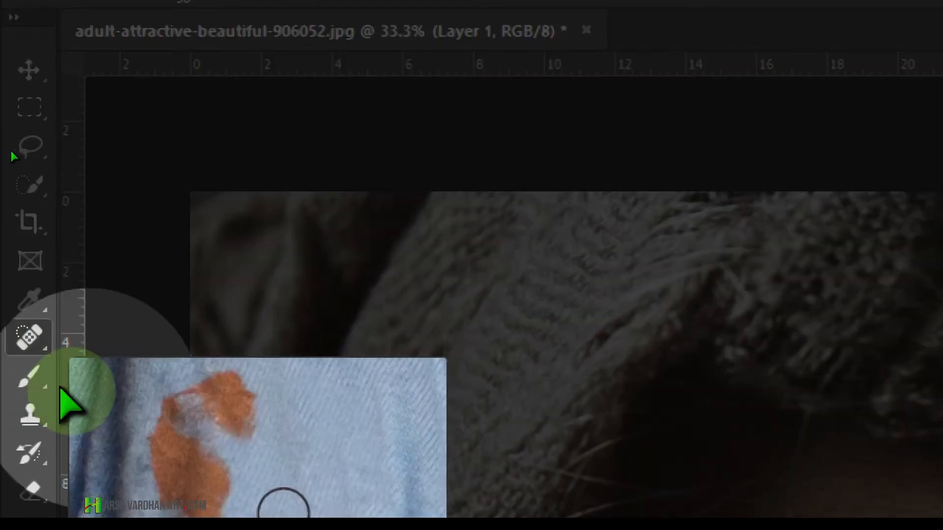
left_click(38, 345)
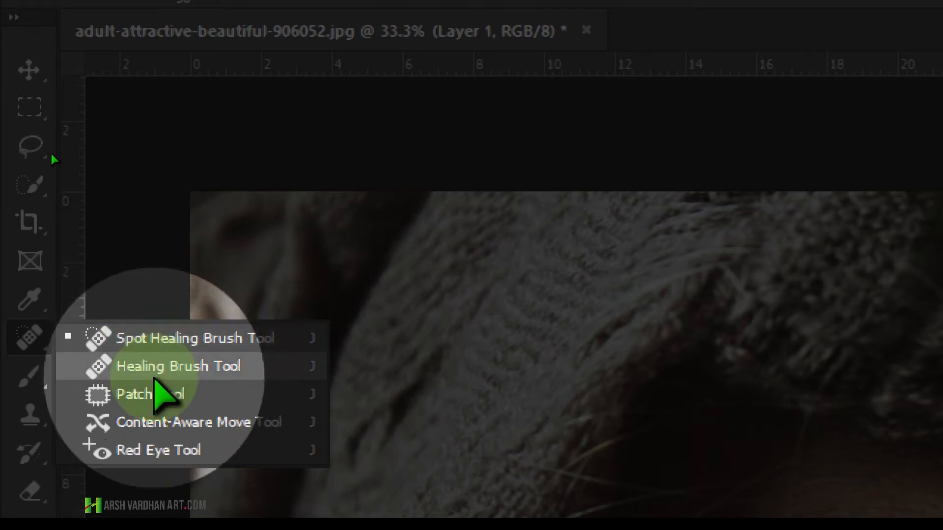
left_click(164, 362)
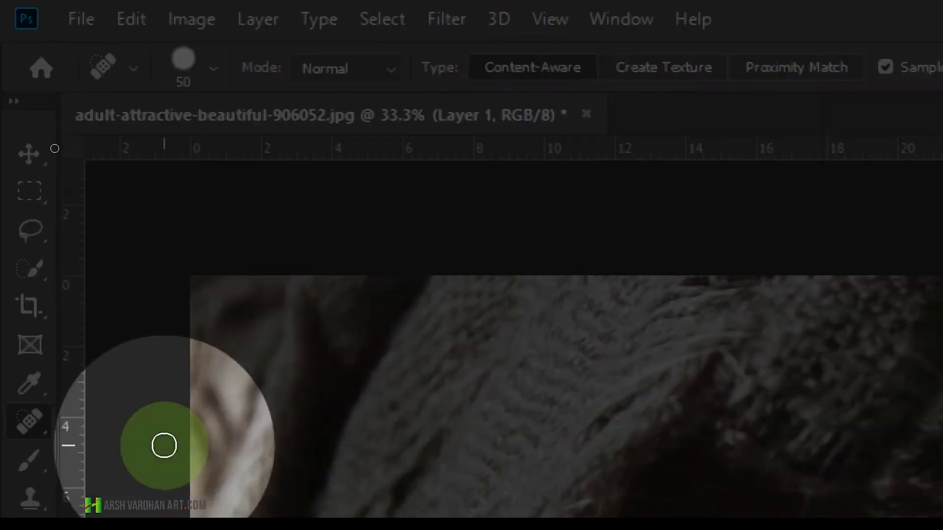
Step: Delete the empty layer above the Background layer
key("super+minus")
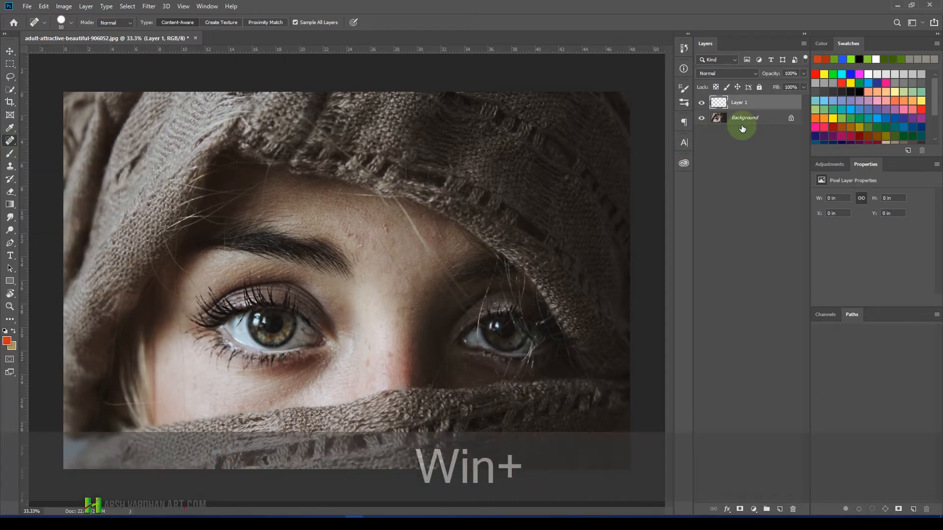
key("super+equal")
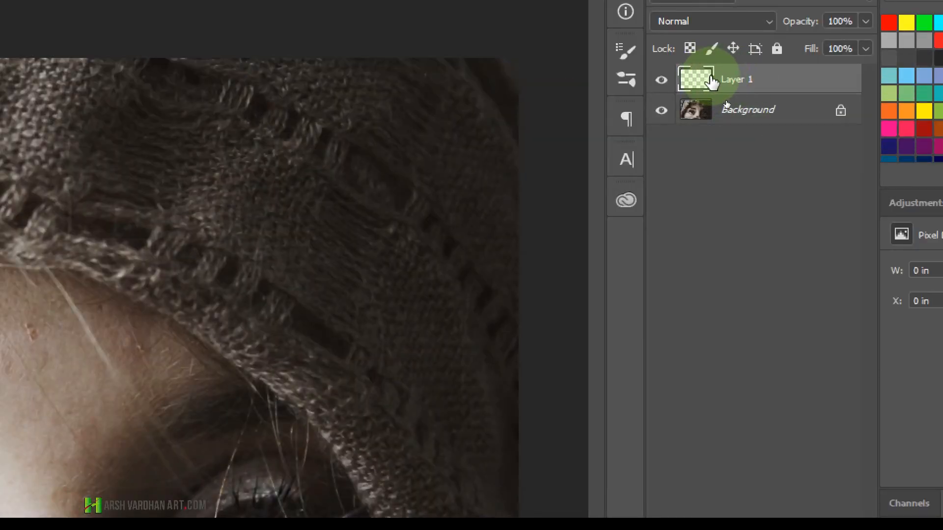
key("Delete")
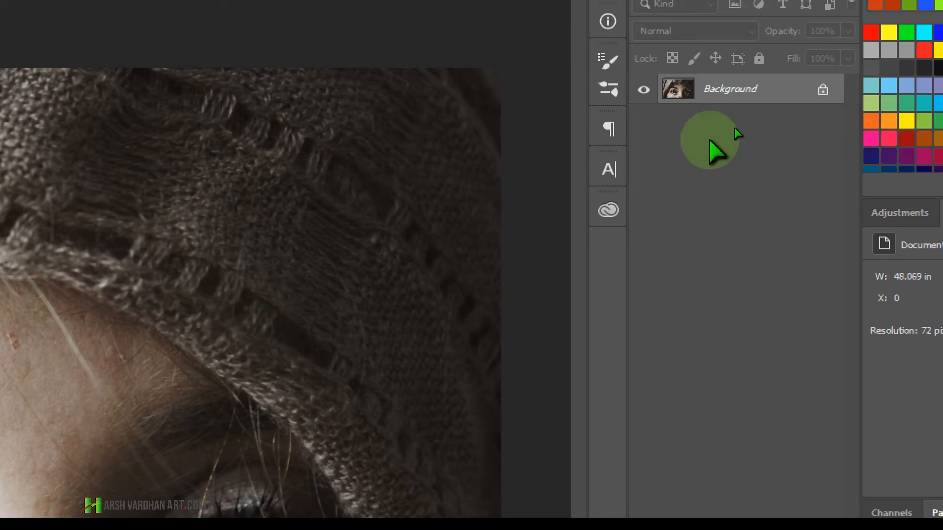
Step: Create a new blank layer above the Background for the retouching
key("super+minus")
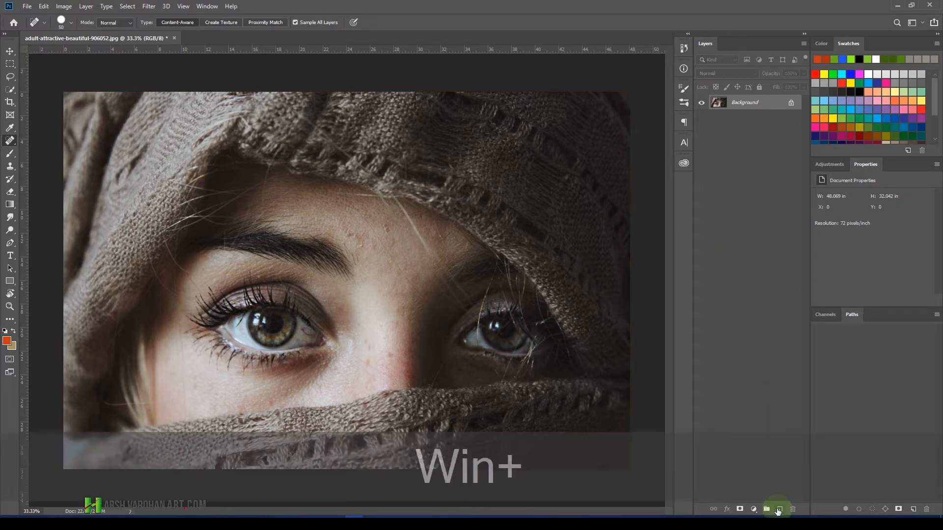
key("super+equal")
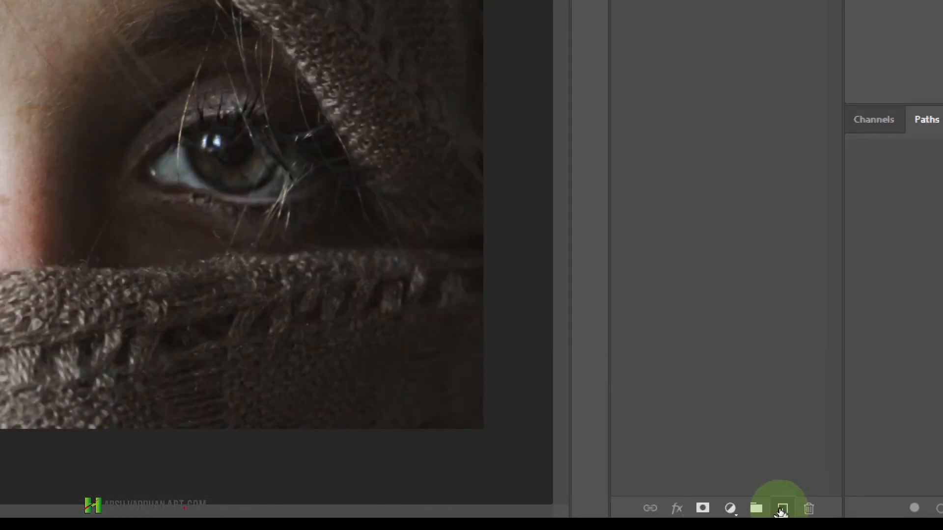
key("super+equal")
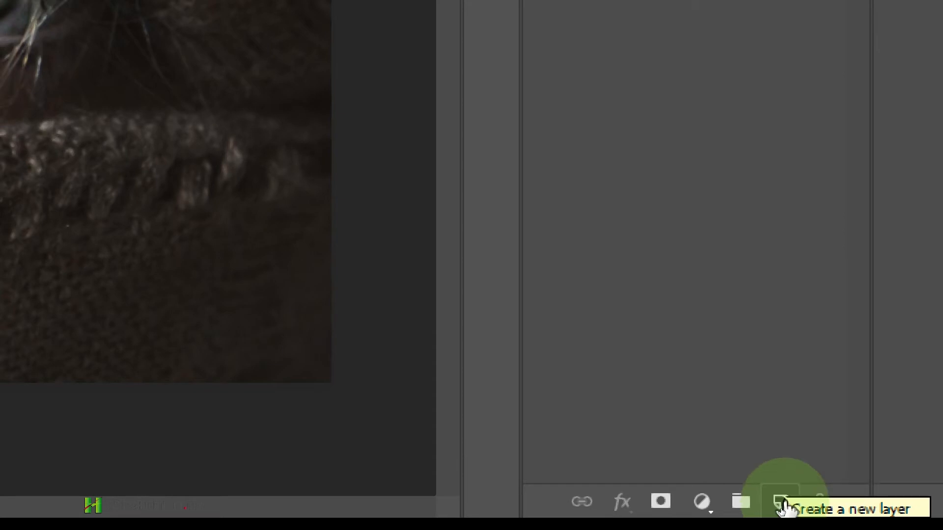
left_click(782, 506)
key("super+minus")
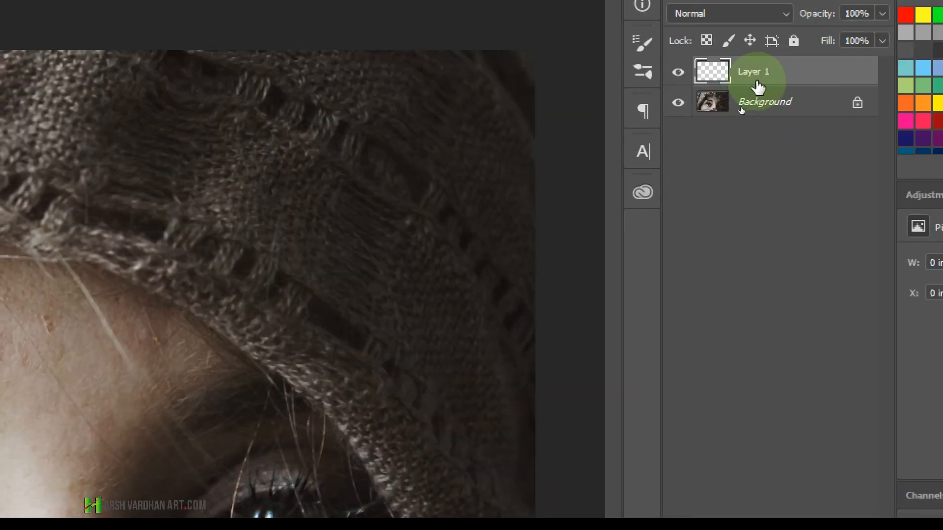
key("super+minus")
key("super+minus")
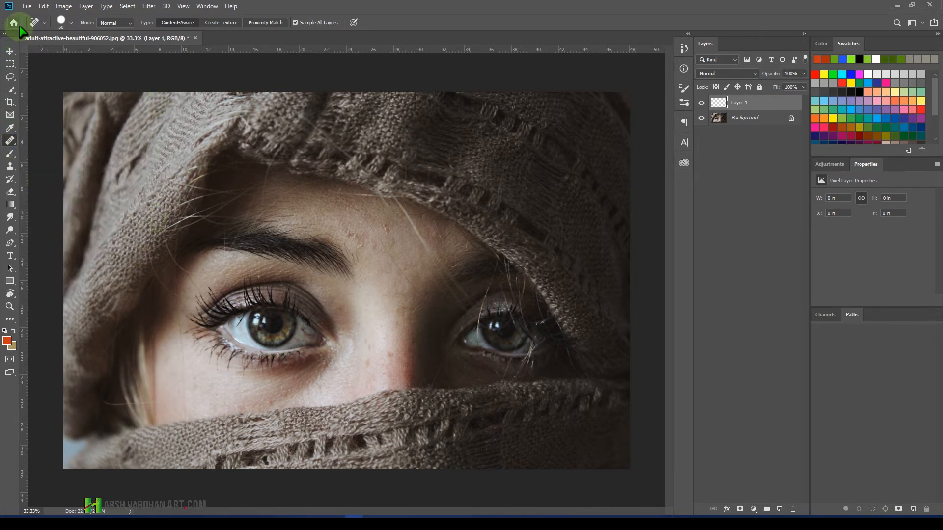
Step: Check the preset list of the Spot Healing Brush for available tool presets
key("super+plus")
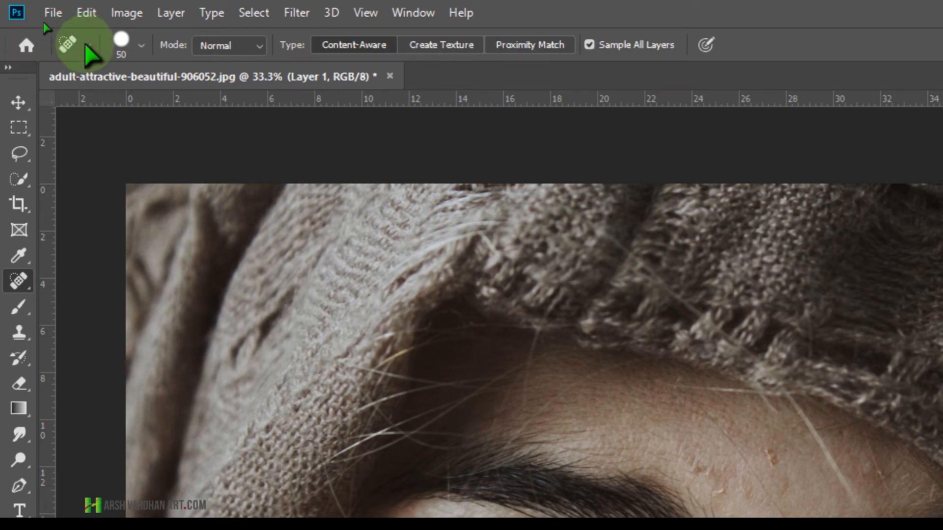
left_click(87, 46)
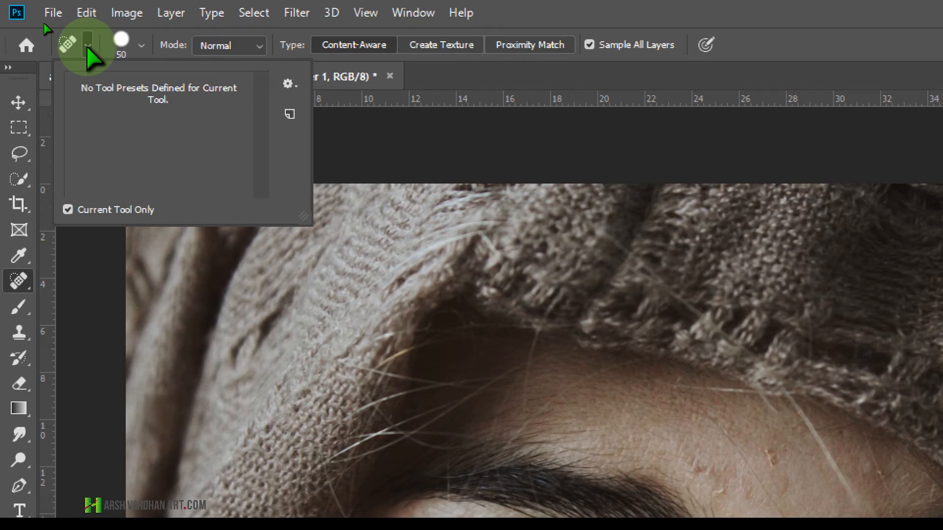
left_click(87, 45)
left_click(89, 45)
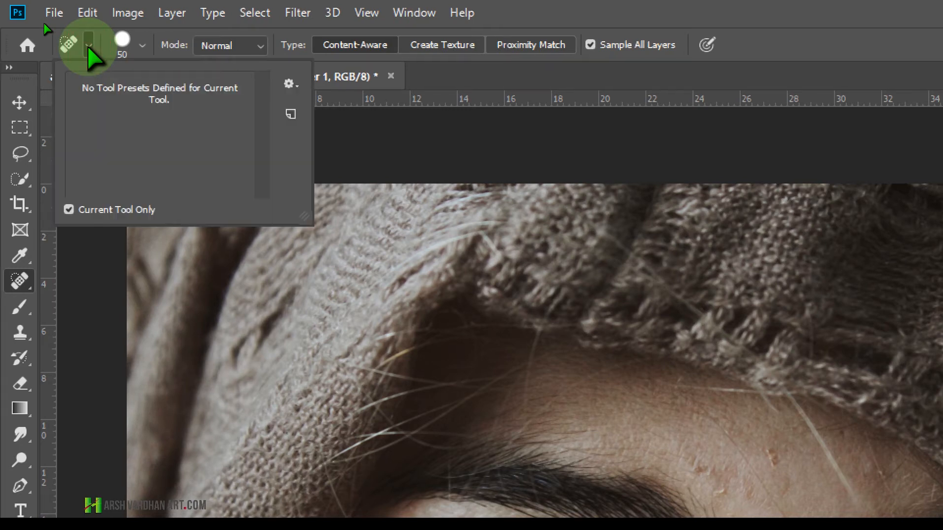
left_click(88, 45)
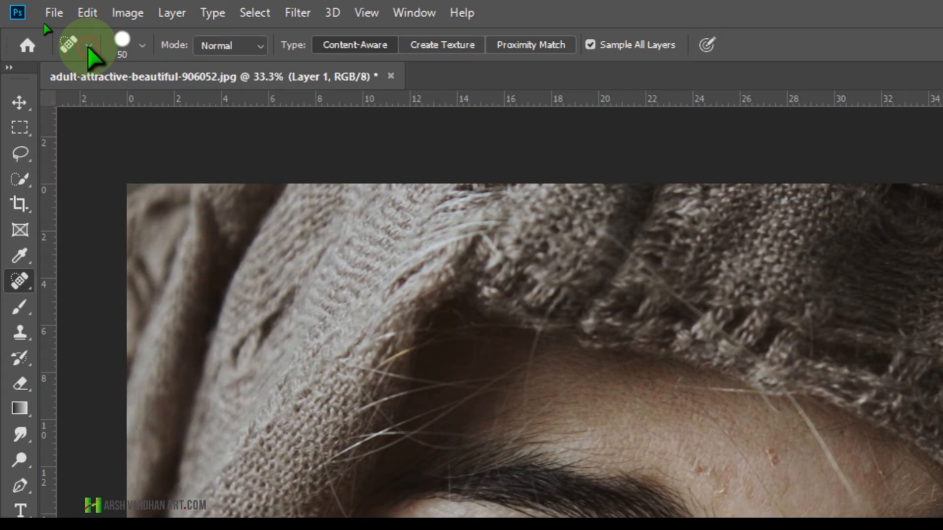
left_click(88, 45)
left_click(88, 45)
Step: Review the Spot Healing Brush's size, hardness, spacing, angle and roundness settings and its size control options
left_click(143, 44)
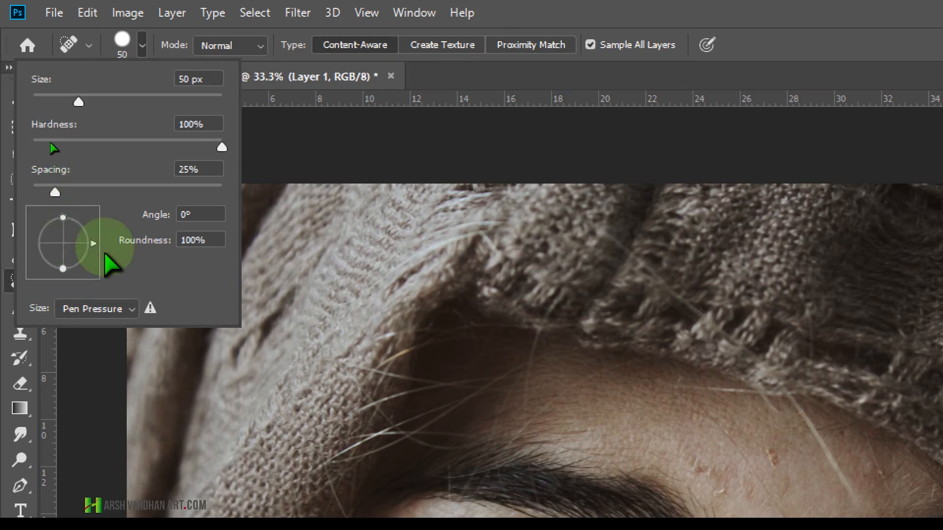
left_click(98, 310)
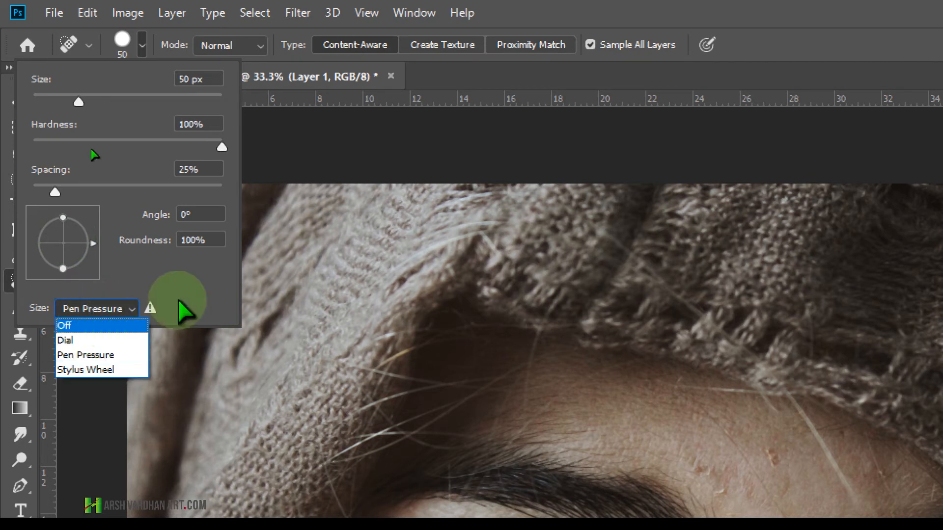
left_click(186, 301)
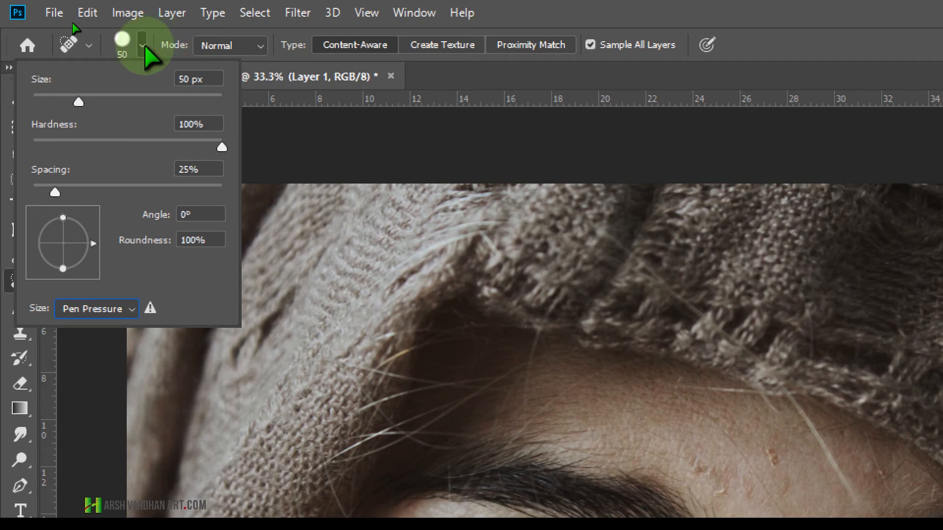
left_click(143, 46)
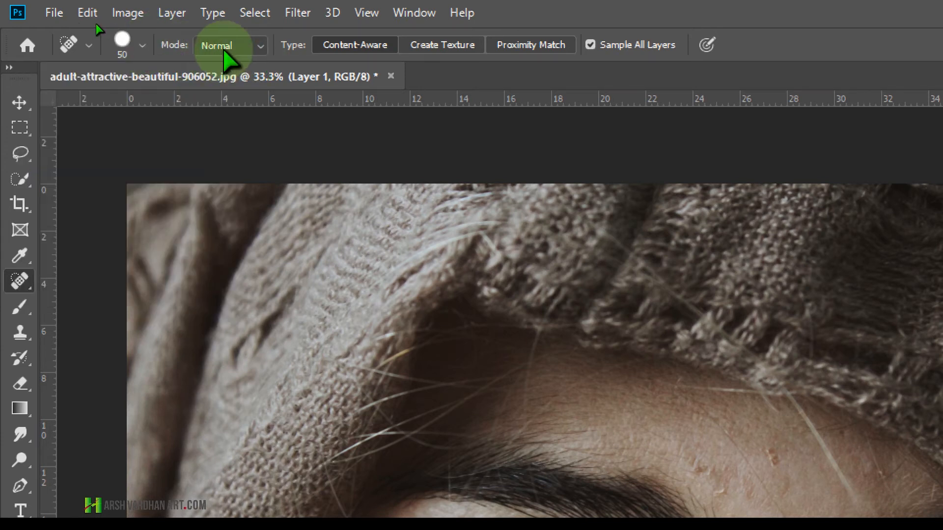
Step: Keep the Spot Healing Brush in Normal mode and heal the small blemishes on the forehead near the inner end of the eyebrow
left_click(258, 48)
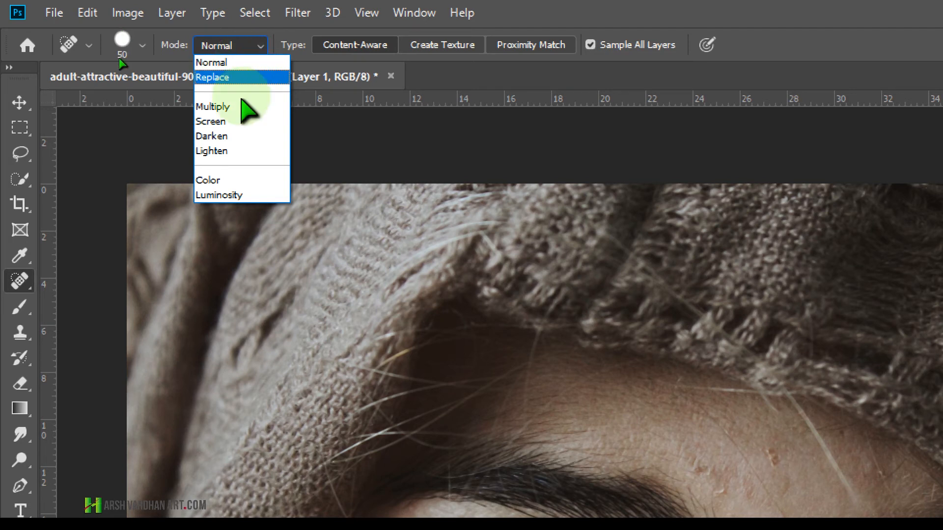
left_click(235, 62)
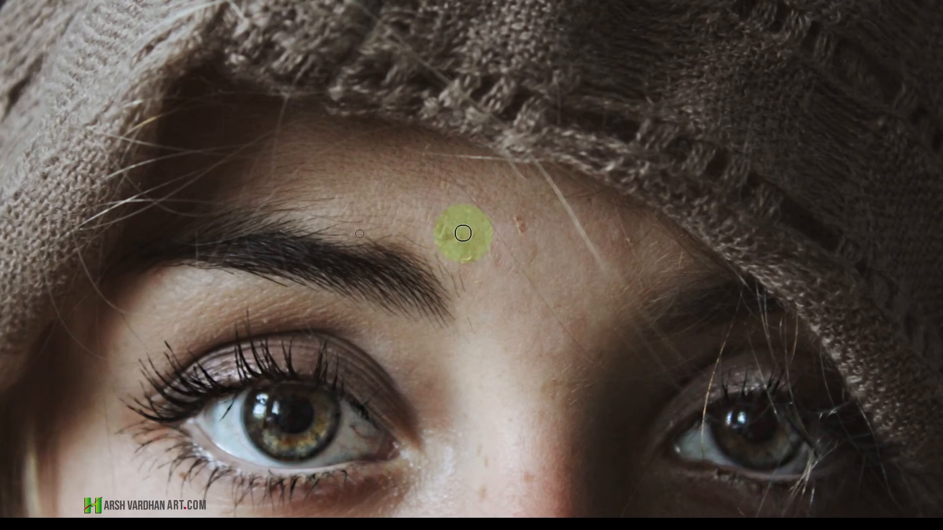
left_click_drag(448, 236, 460, 237)
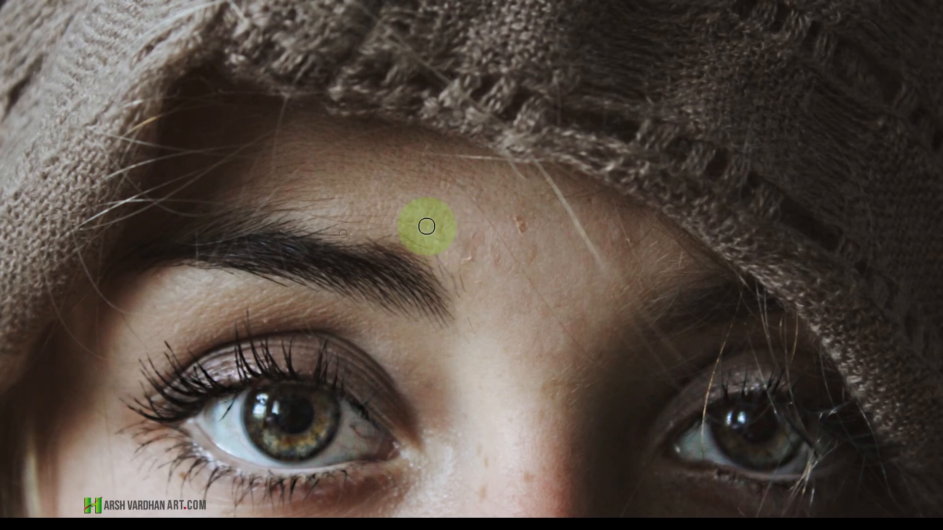
left_click(440, 220)
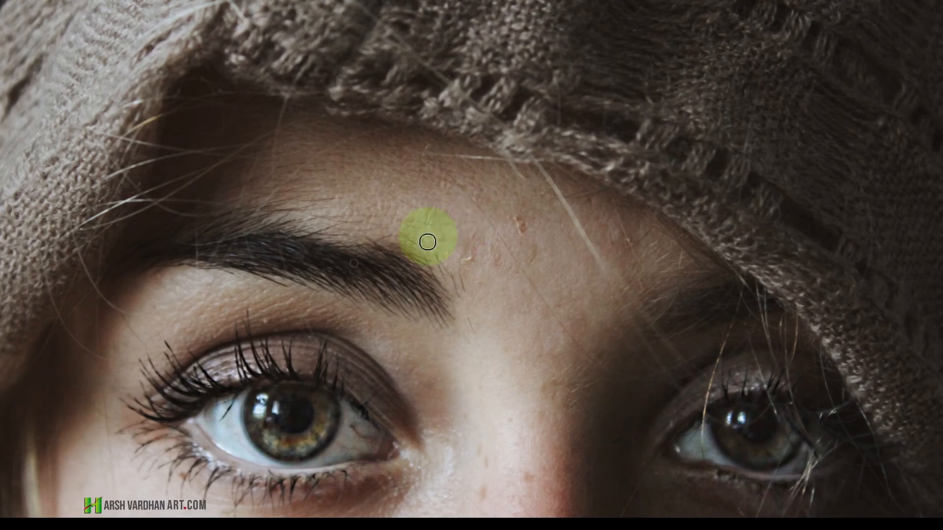
left_click(469, 251)
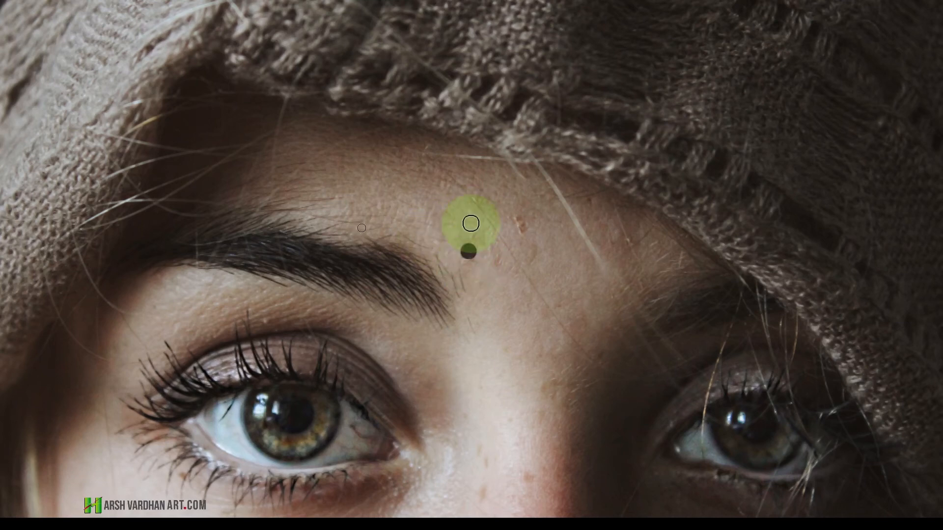
left_click(472, 228)
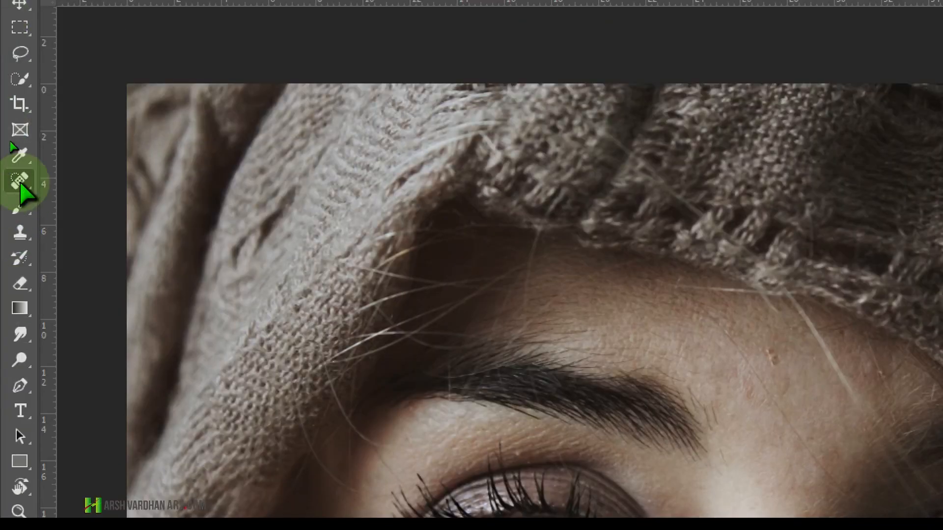
Step: Try healing the larger forehead blemish with the Spot Healing Brush type set to Create Texture
right_click(20, 186)
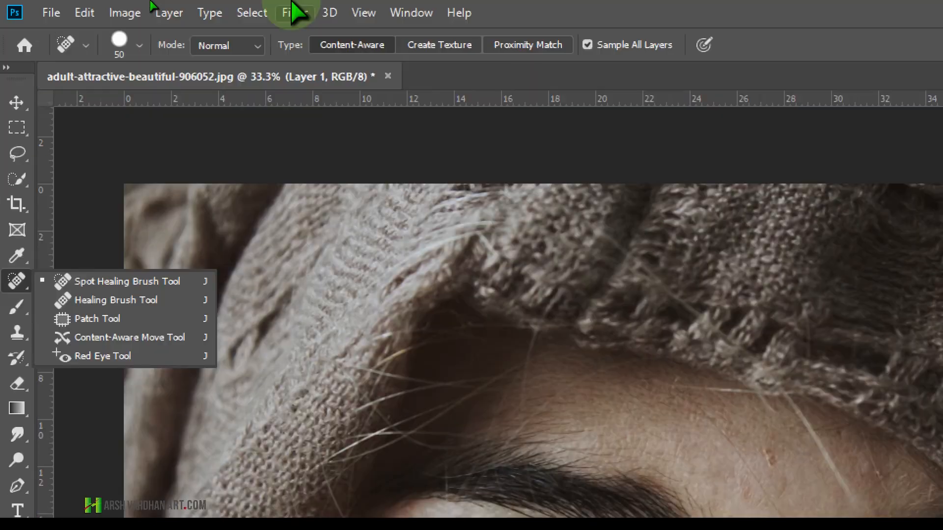
left_click(347, 23)
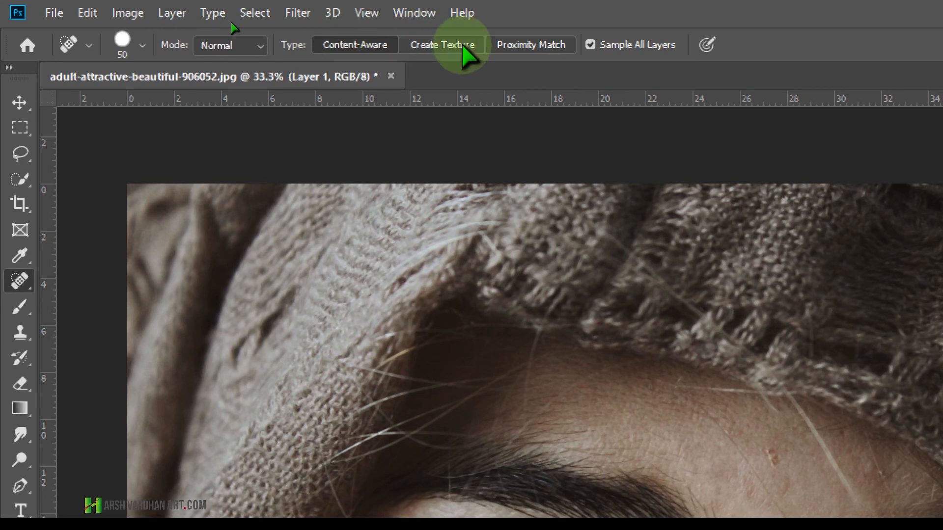
left_click(463, 46)
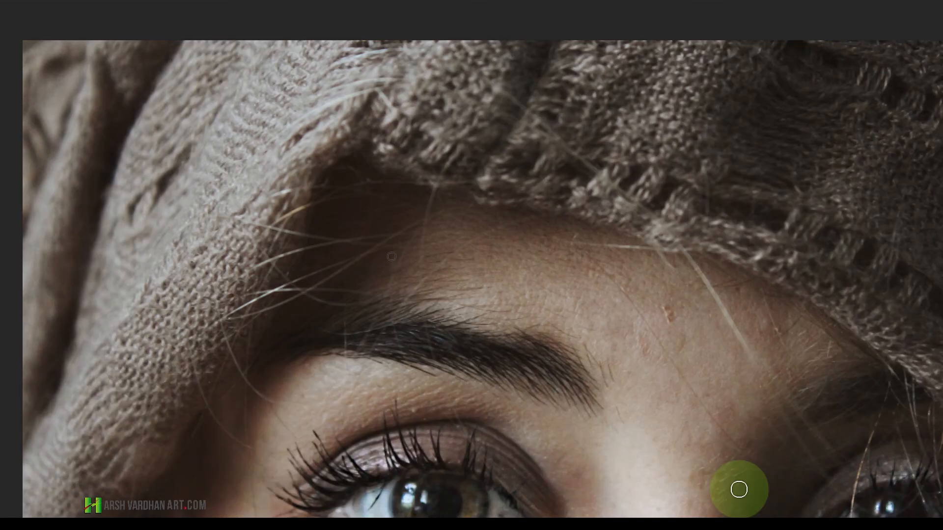
mouse_move(663, 296)
left_mouse_down()
mouse_move(675, 318)
mouse_move(667, 326)
mouse_move(664, 304)
mouse_move(673, 337)
mouse_move(687, 337)
left_mouse_up()
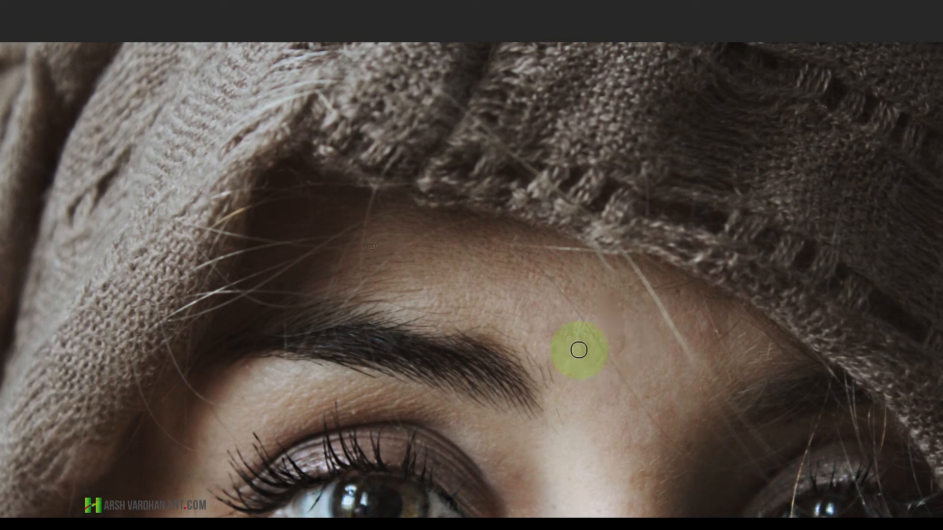
key("v")
key("j")
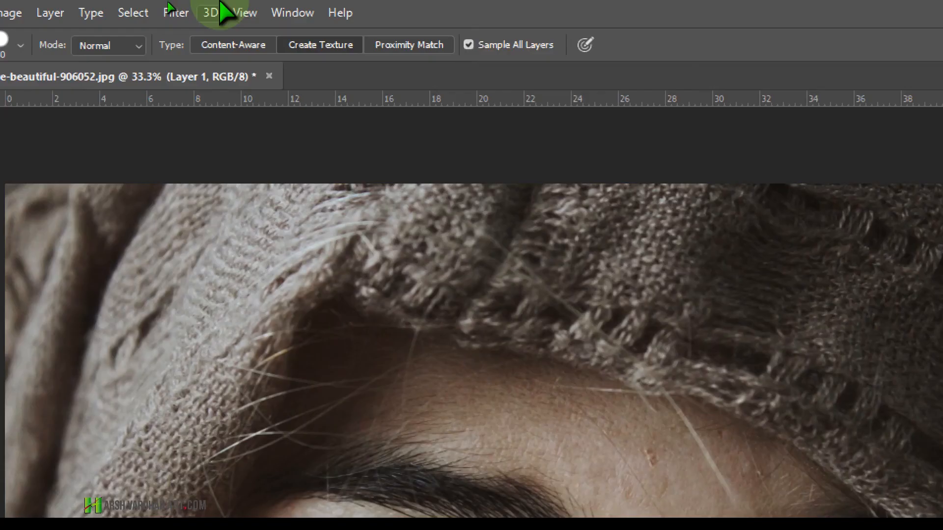
Step: Compare the Proximity Match type with Content-Aware and leave the healing type on Content-Aware
left_click(228, 44)
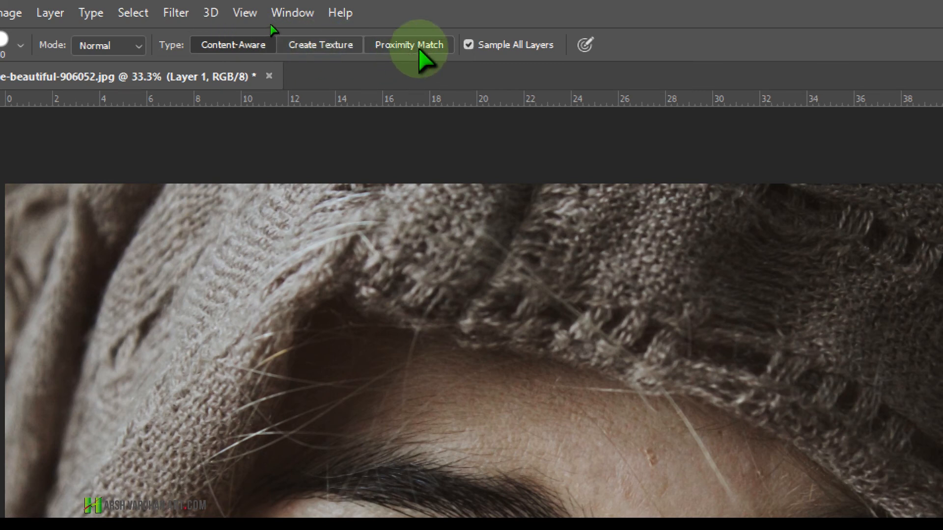
left_click(420, 49)
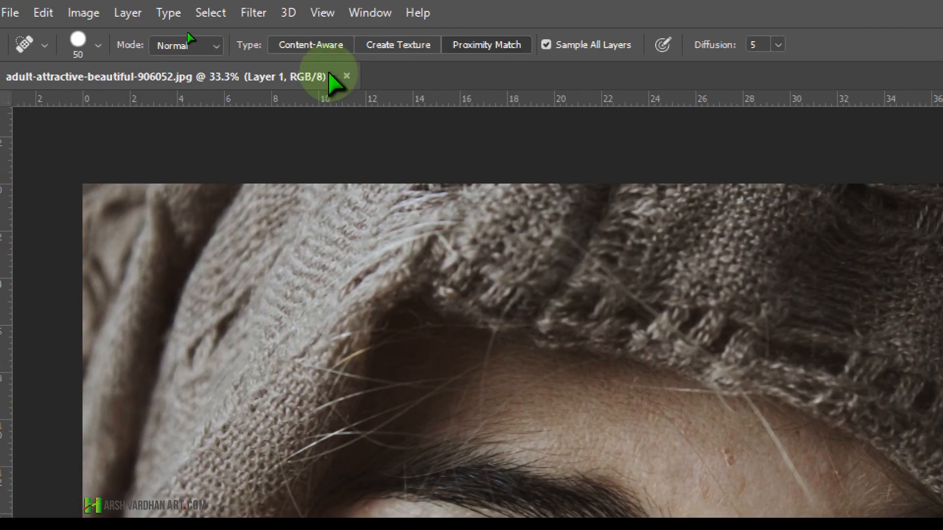
left_click(245, 39)
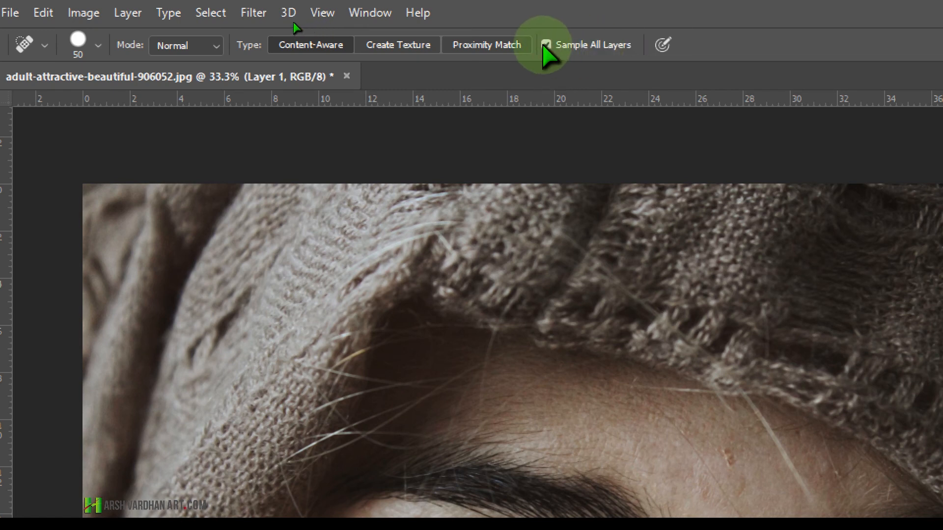
Step: Try healing the larger forehead blemish on Layer 1 with Sample All Layers turned off
left_click(544, 45)
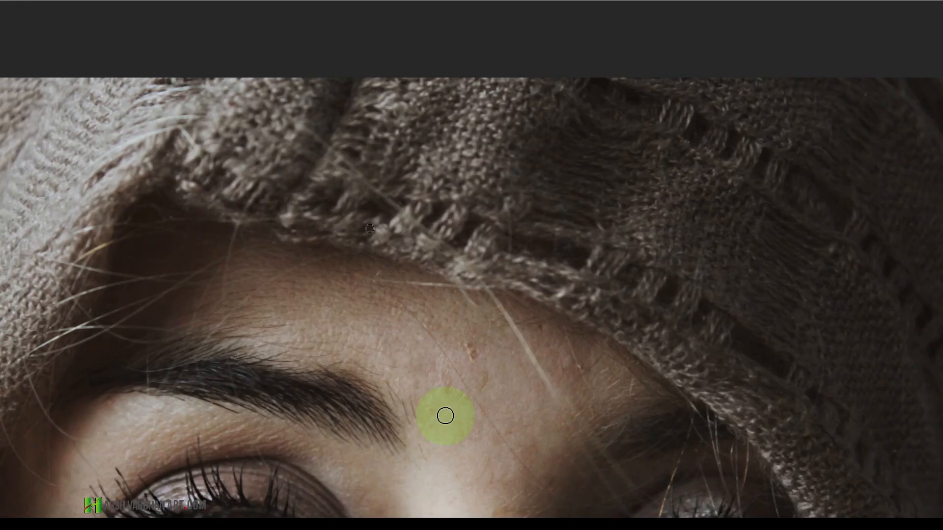
left_click_drag(467, 347, 480, 378)
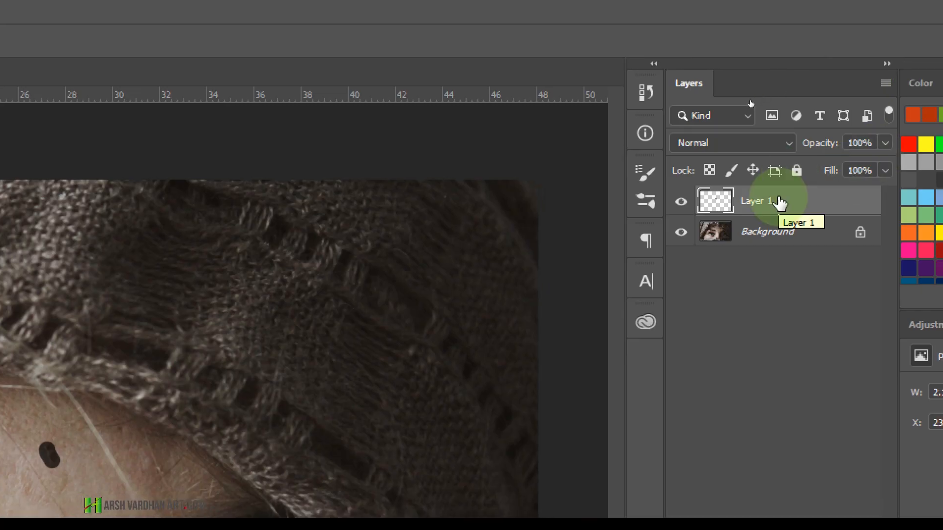
left_click(242, 289)
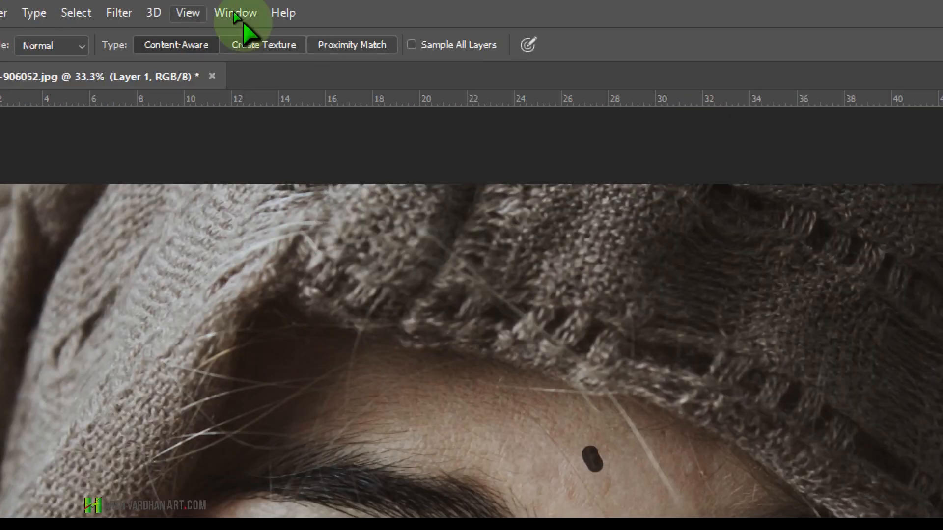
Step: Turn Sample All Layers on and heal the larger forehead blemish on Layer 1
left_click(412, 44)
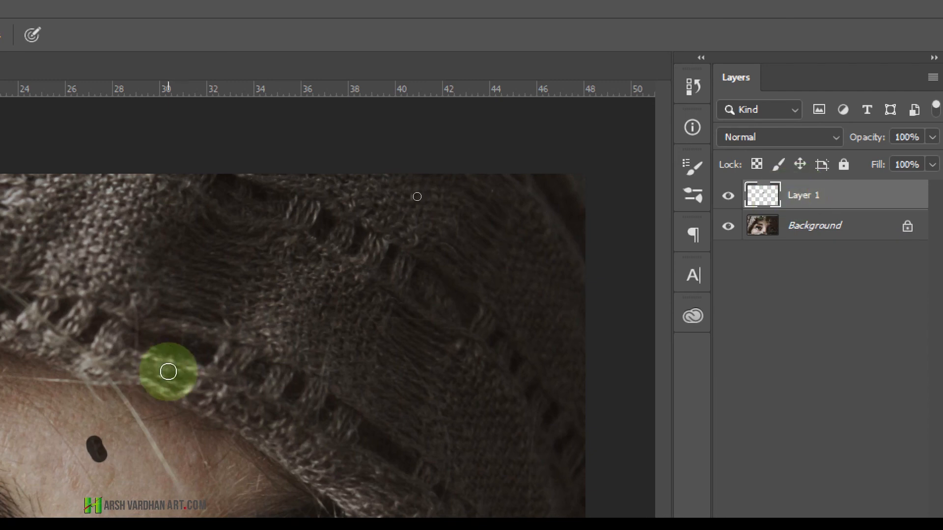
left_click(97, 448)
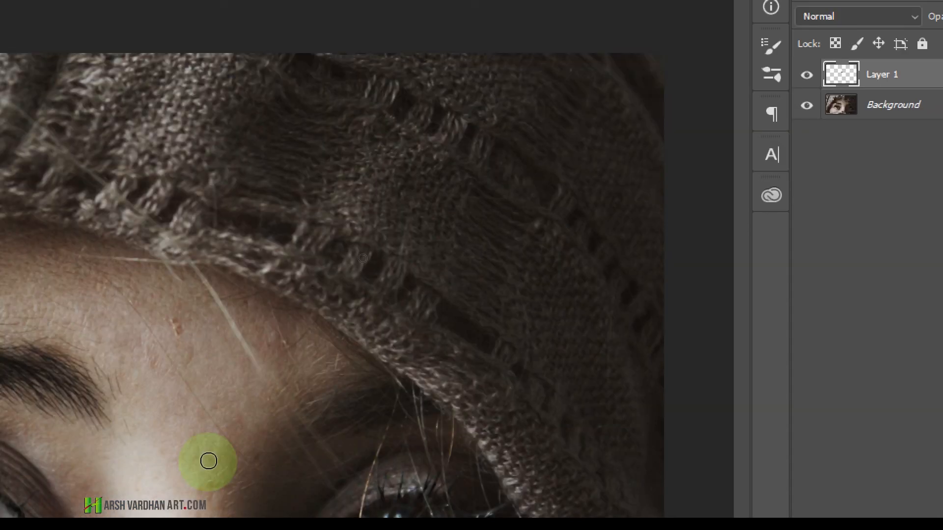
left_click(169, 320)
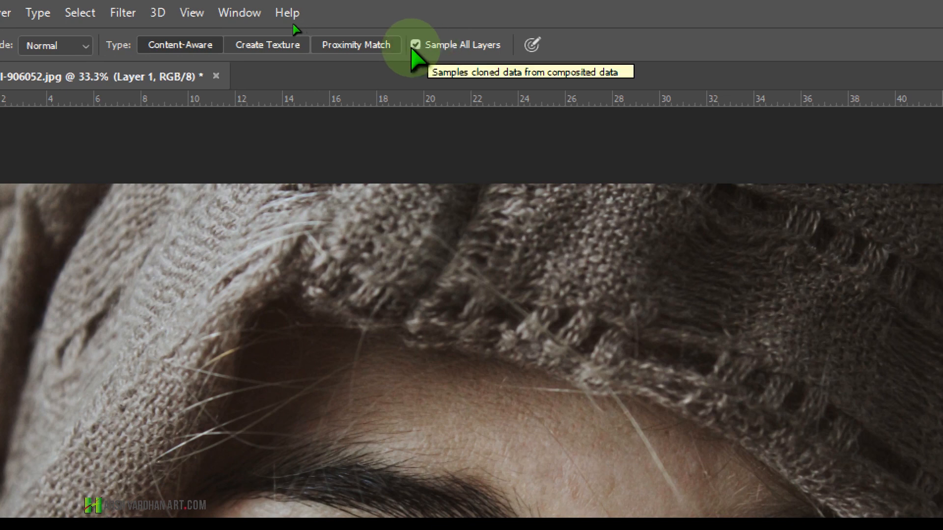
Step: Try a healing stroke across the forehead with Sample All Layers off, then undo it and turn the option back on
left_click(411, 48)
left_click(414, 43)
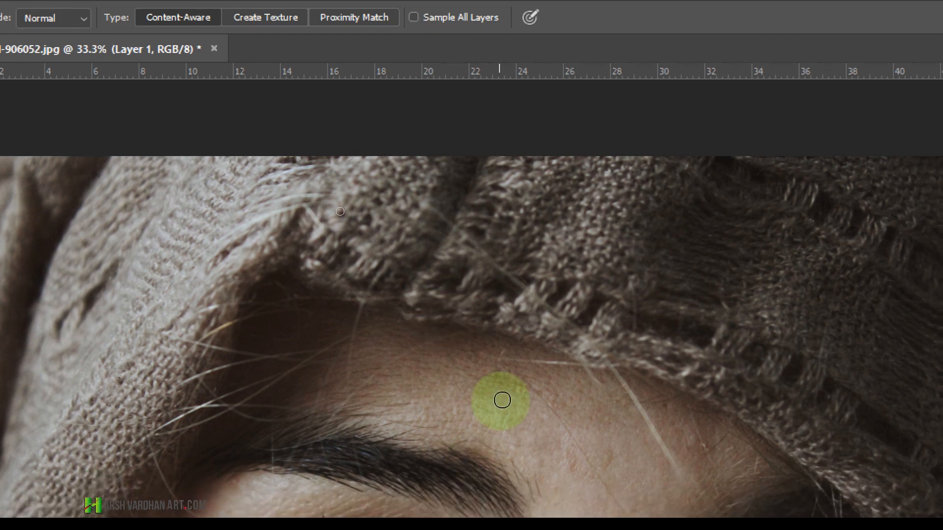
left_click_drag(519, 376, 577, 432)
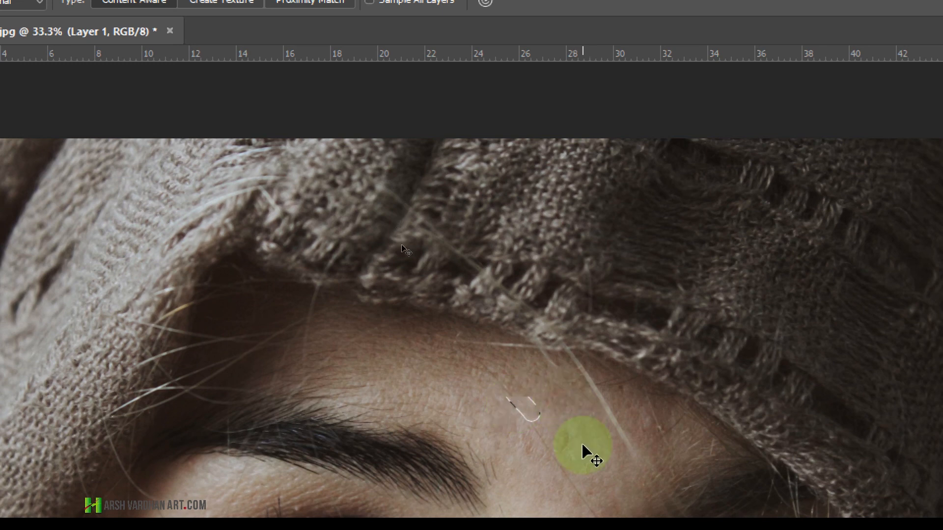
key("ctrl+z")
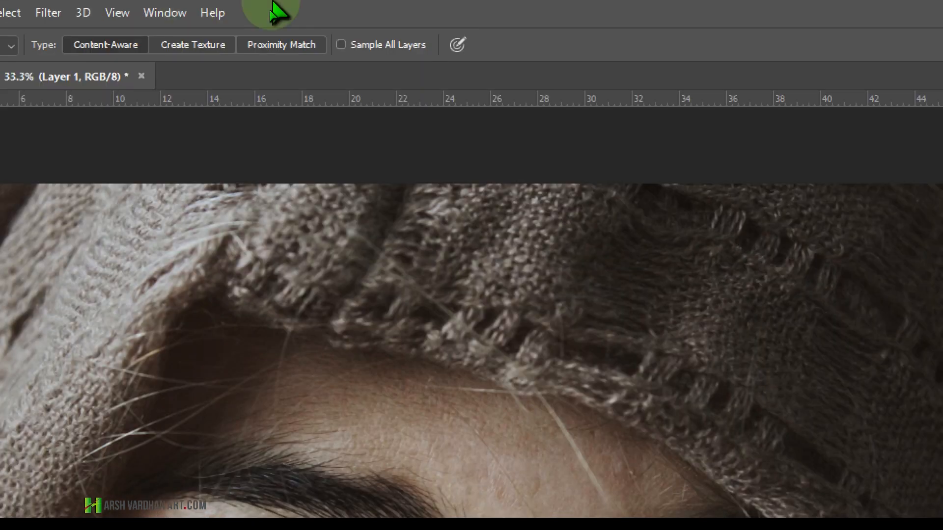
left_click(340, 45)
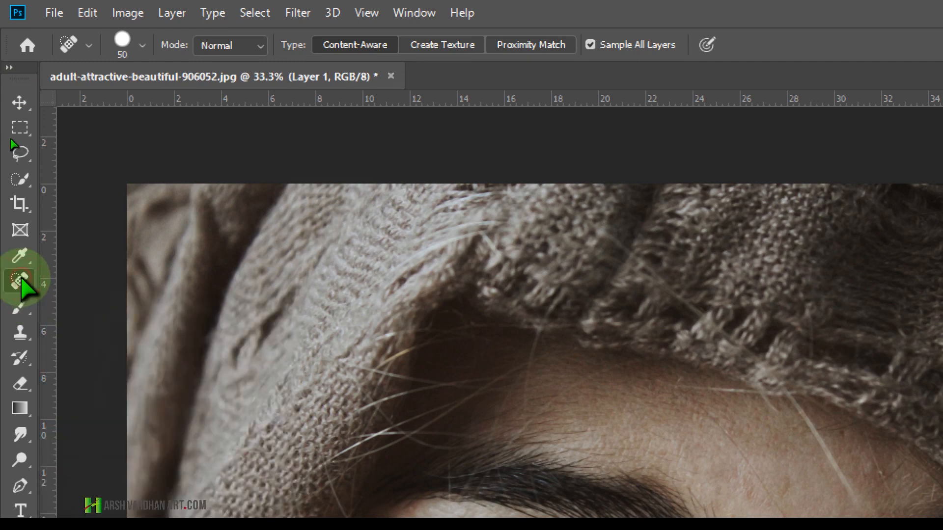
Step: Select the Spot Healing Brush among the healing tools and make Layer 1 the active layer
right_click(21, 279)
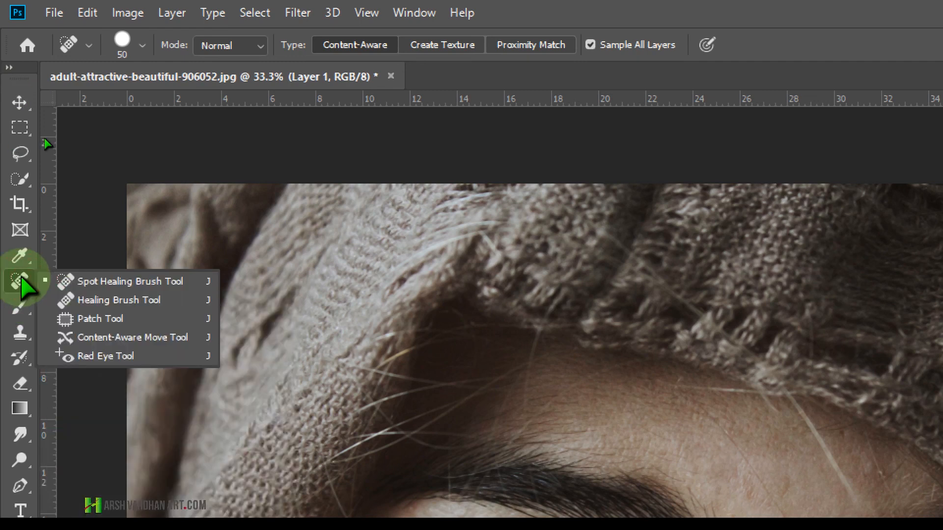
left_click(93, 281)
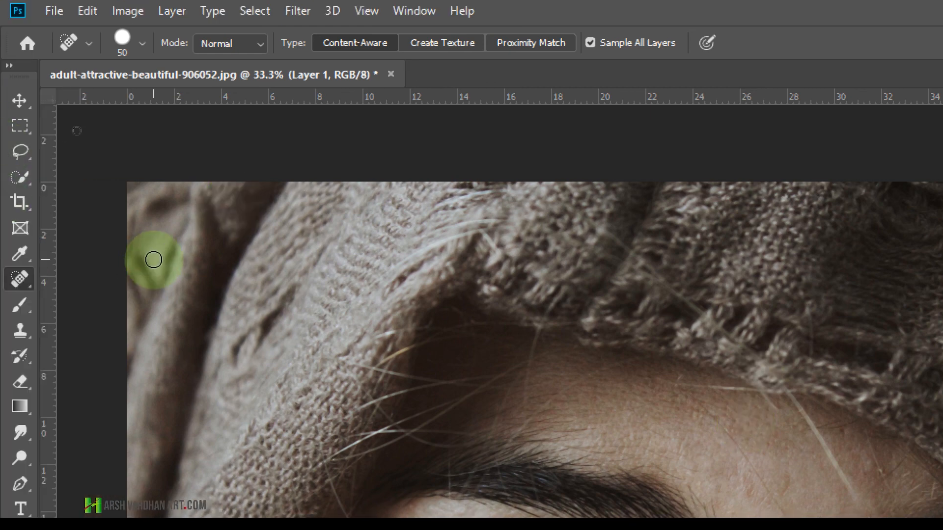
key("super+minus")
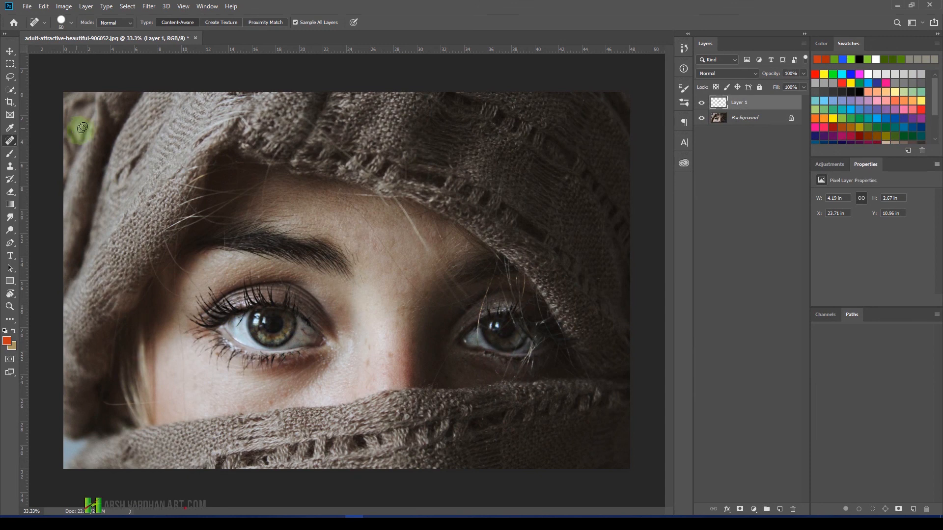
right_click(9, 140)
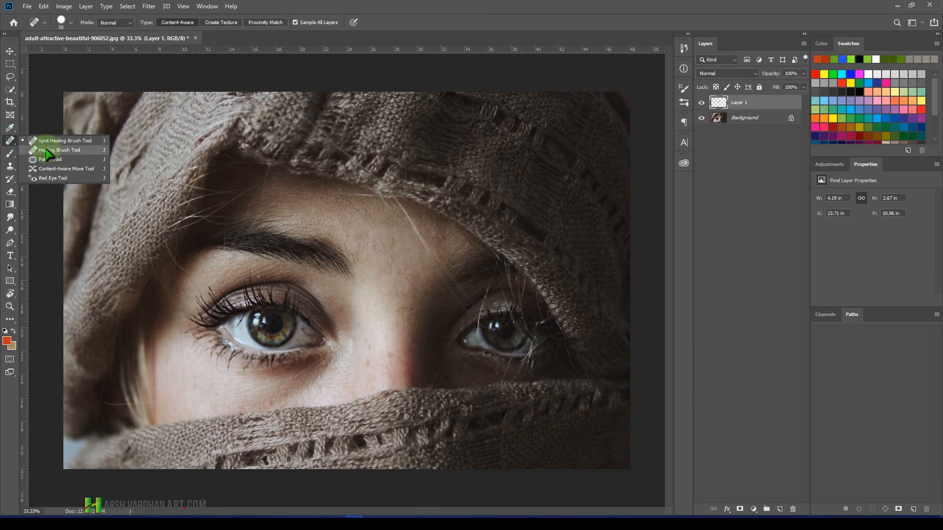
left_click(733, 163)
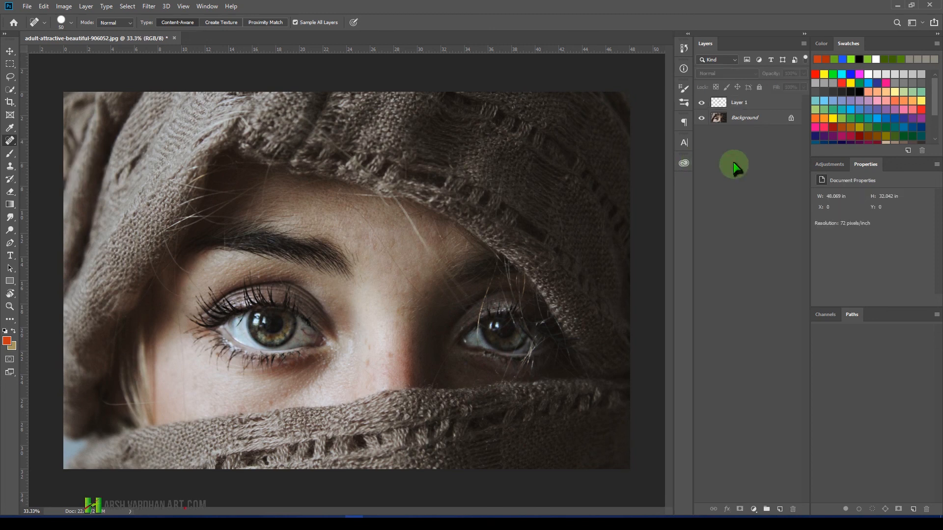
left_click(738, 106)
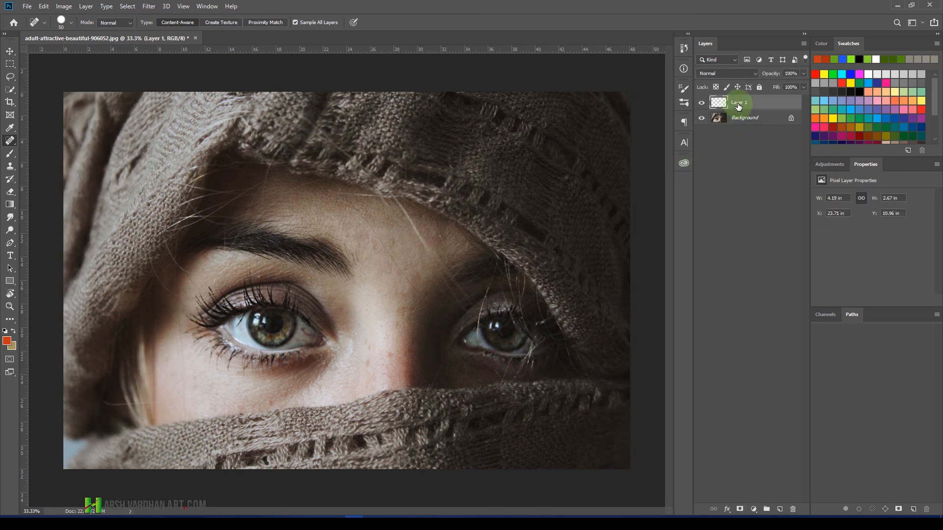